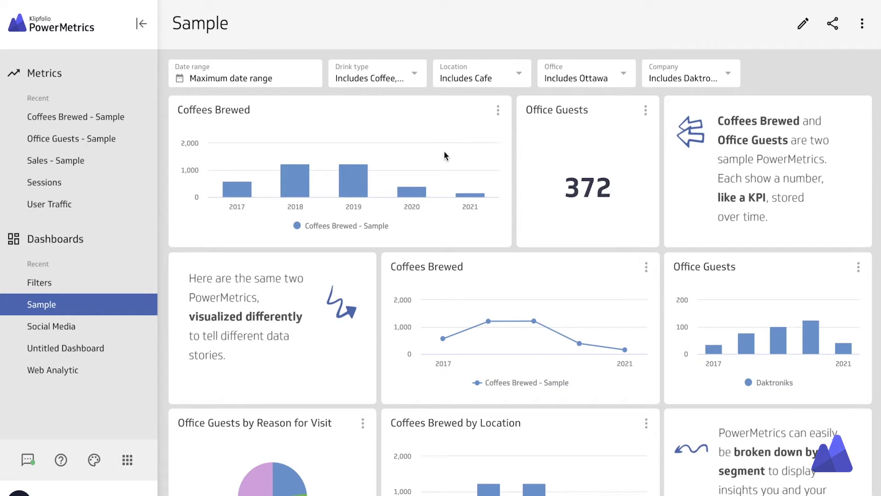
Step: Create a new dashboard and name it Website Analytics
mouse_move(141, 239)
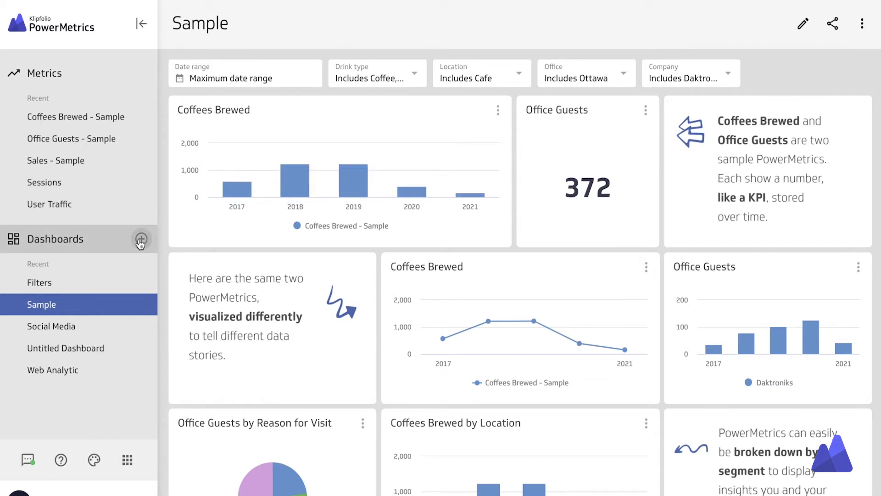
click(141, 238)
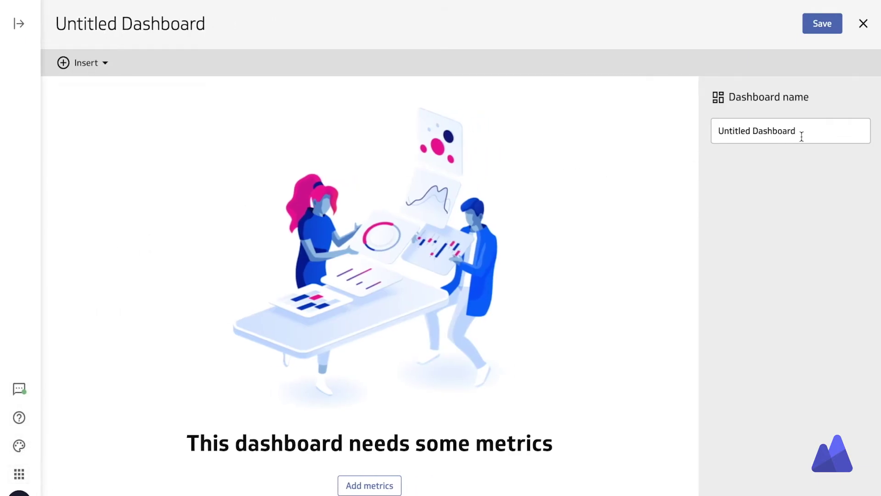
click(802, 130)
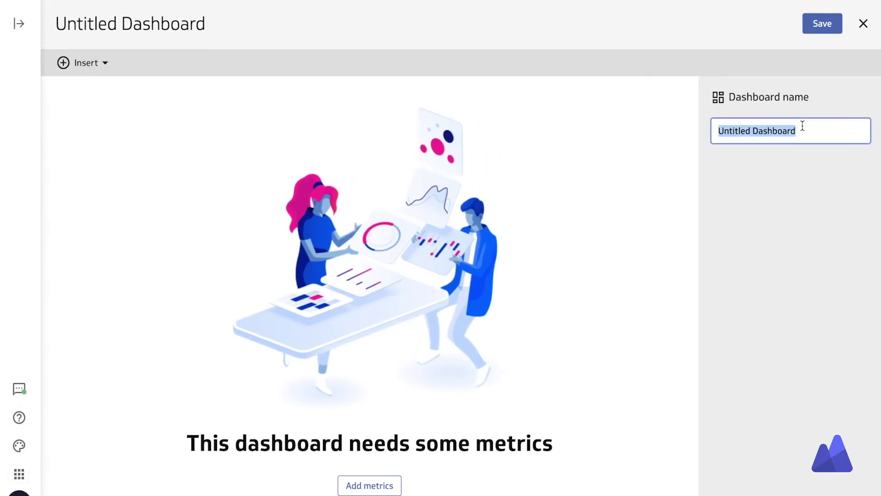
text(Website Analytics)
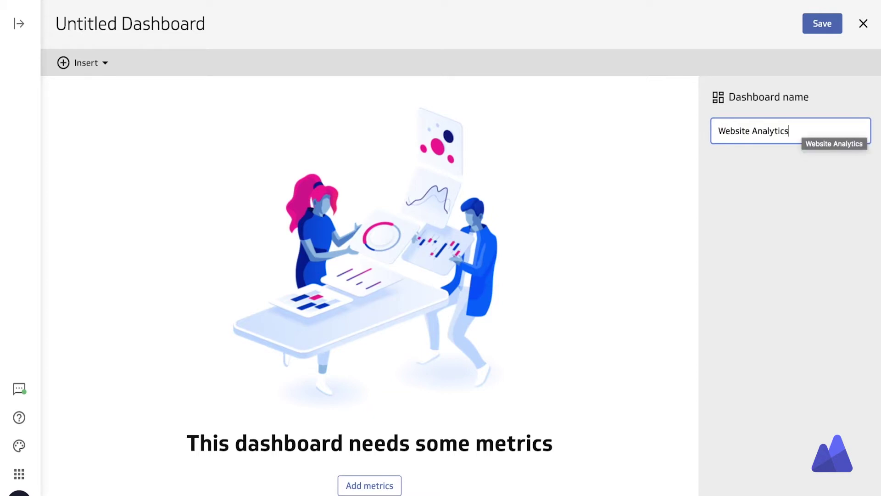
click(810, 166)
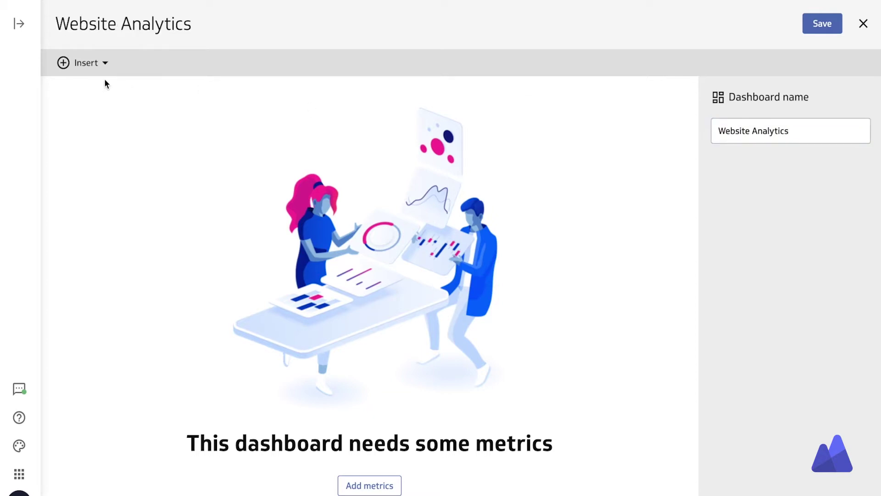
Step: Add the Sessions, Average Time on Page and Website Bounce Rate metrics to the dashboard
click(100, 64)
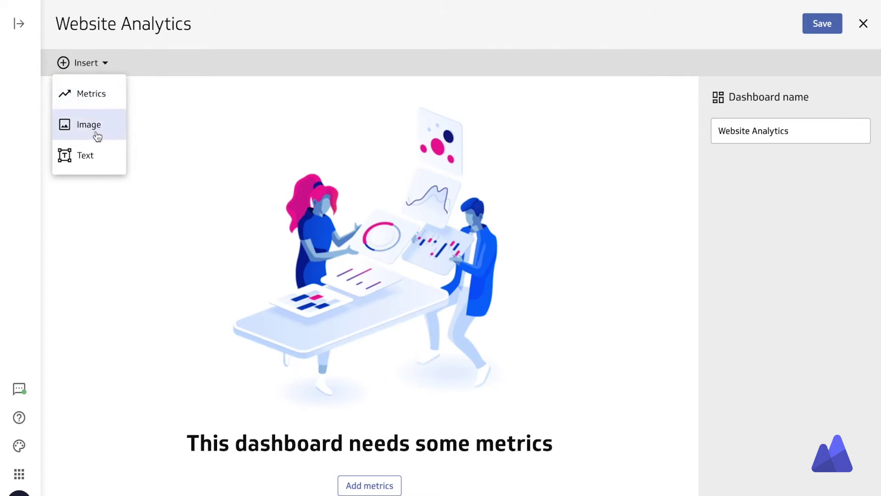
click(104, 98)
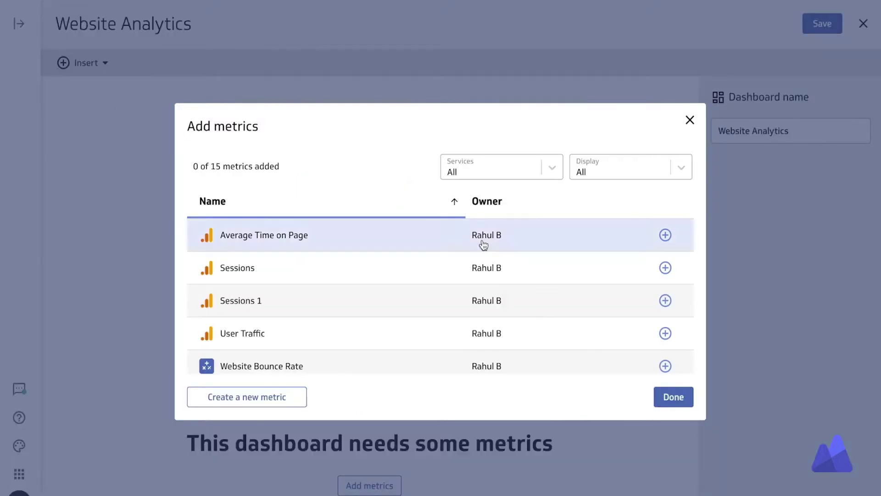
click(665, 270)
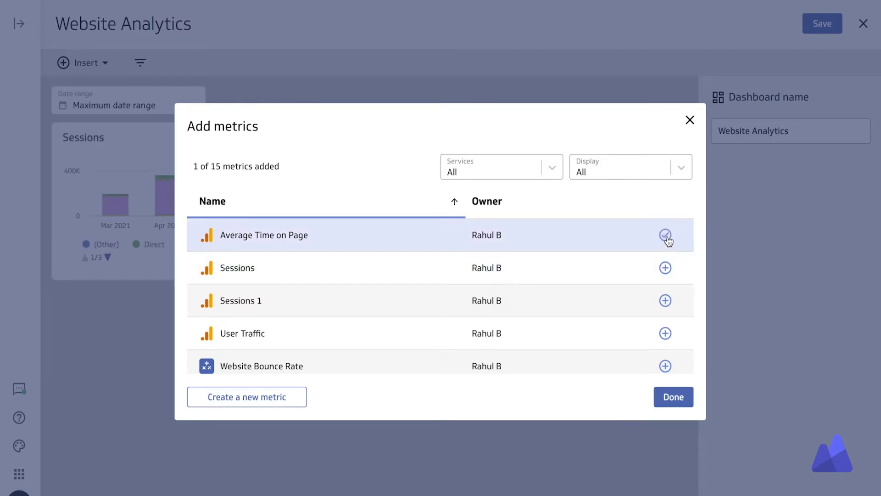
click(665, 235)
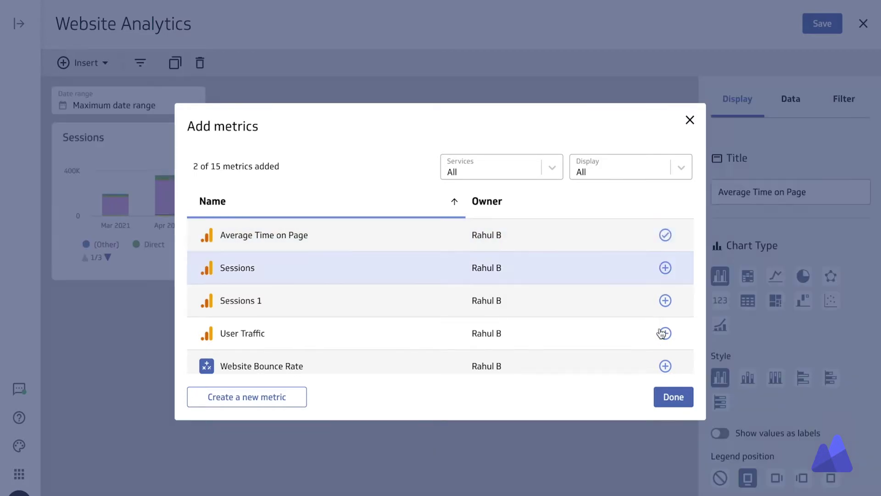
click(665, 365)
click(671, 397)
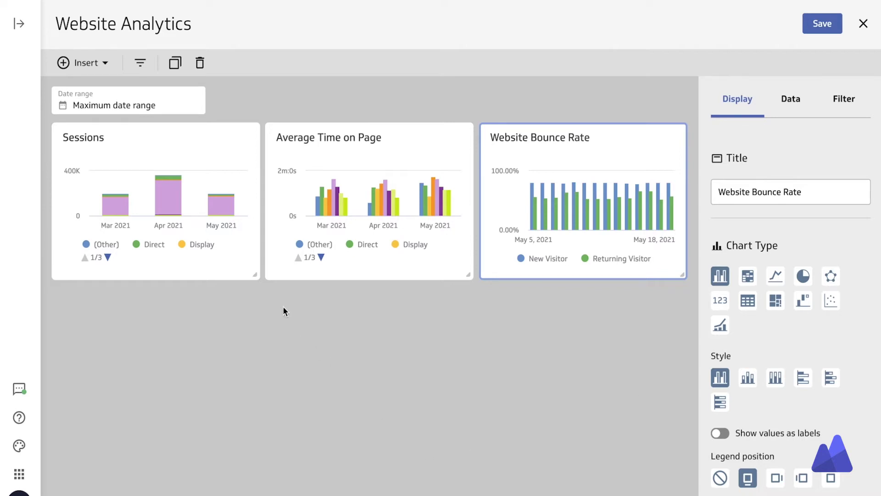
Step: Widen the Sessions chart to about two-thirds of the dashboard width and set its segmentation to None
drag(253, 275, 473, 277)
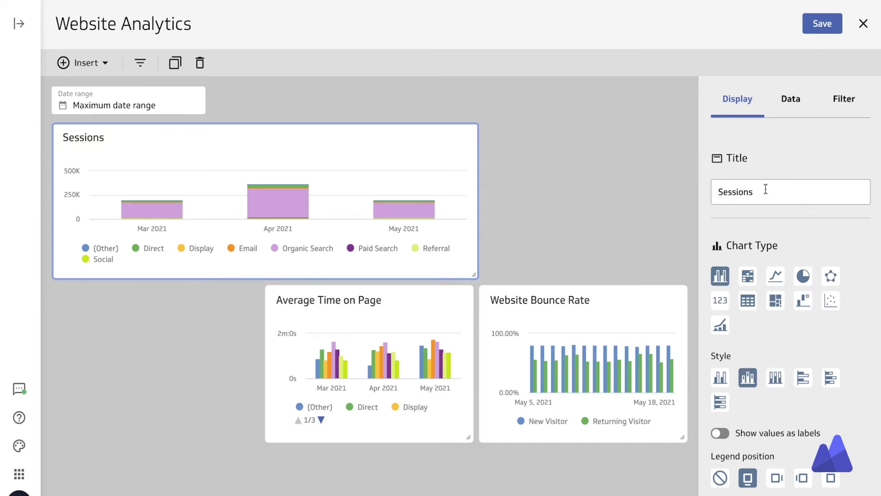
mouse_move(449, 176)
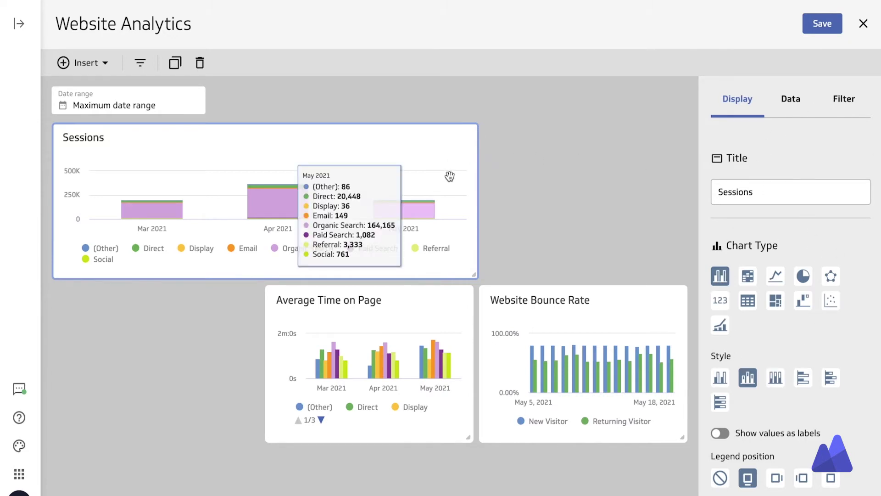
click(789, 99)
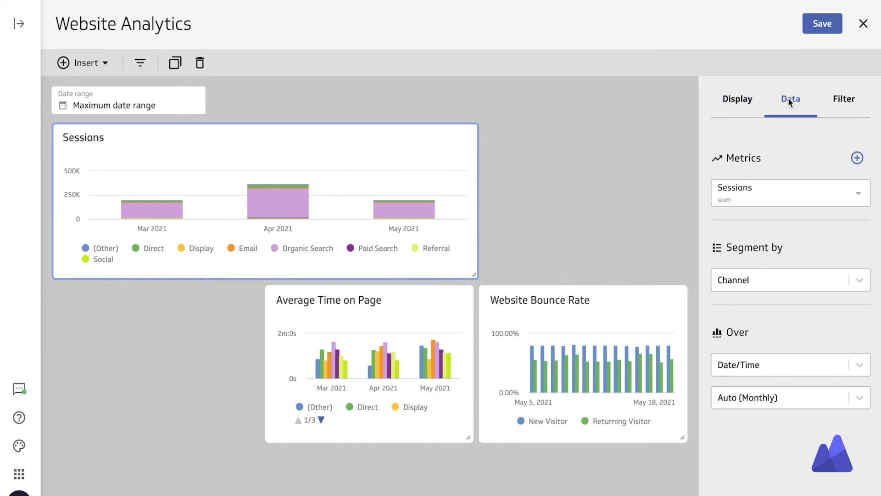
click(777, 286)
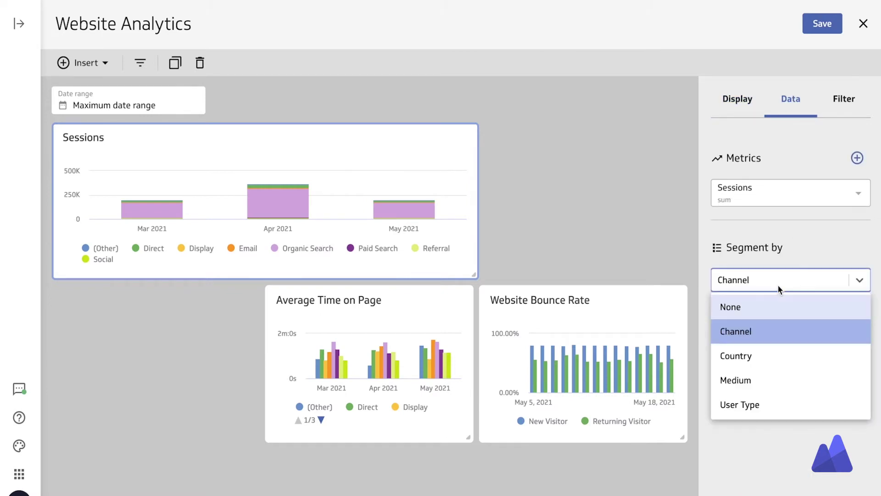
click(763, 308)
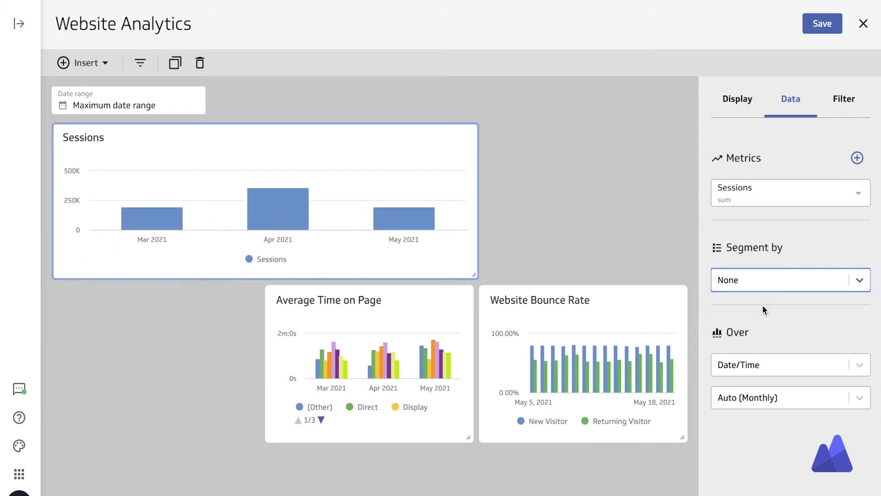
Step: Show the Sessions chart's values as labels and duplicate the chart
click(740, 99)
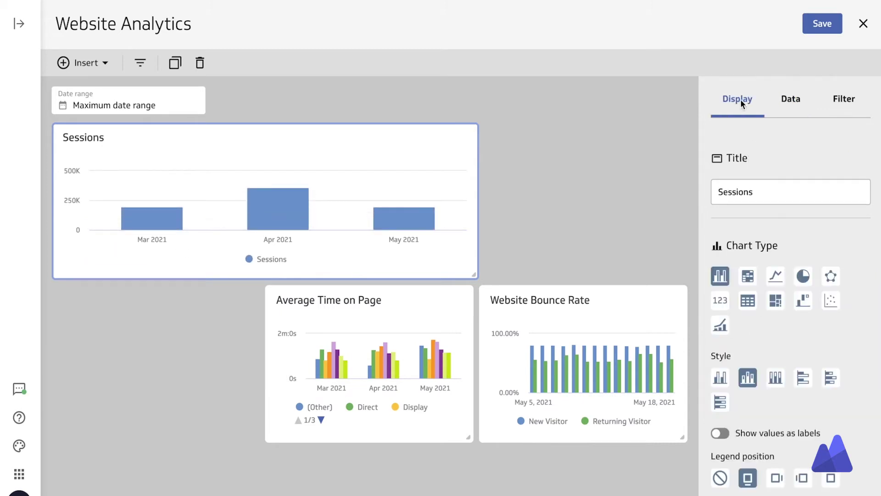
click(722, 434)
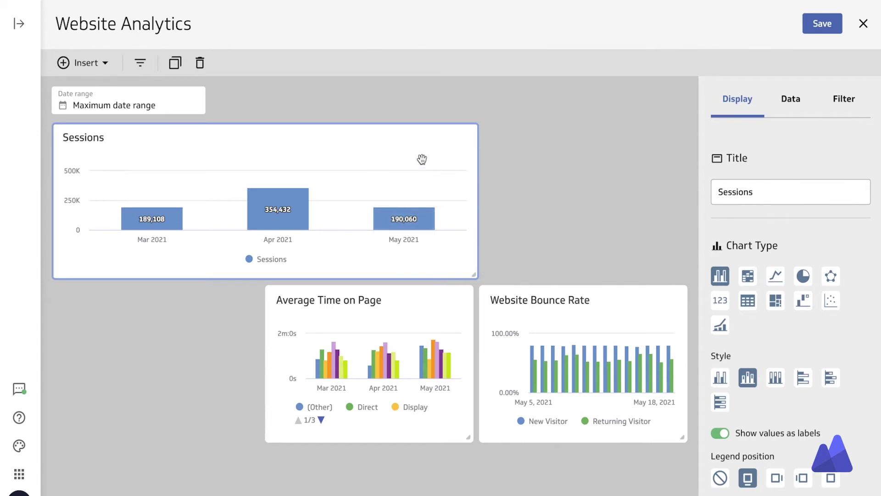
click(174, 64)
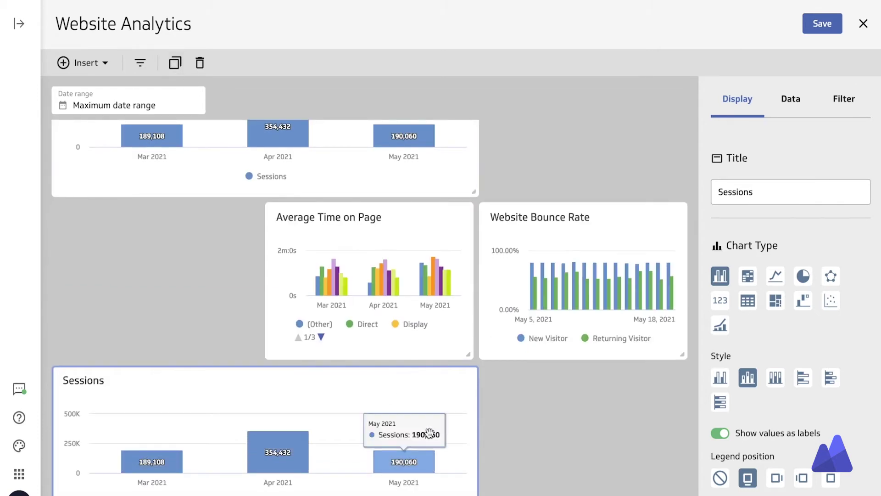
Step: Change the duplicated Sessions chart to a pie chart and retitle it Sessions by Channel
click(802, 277)
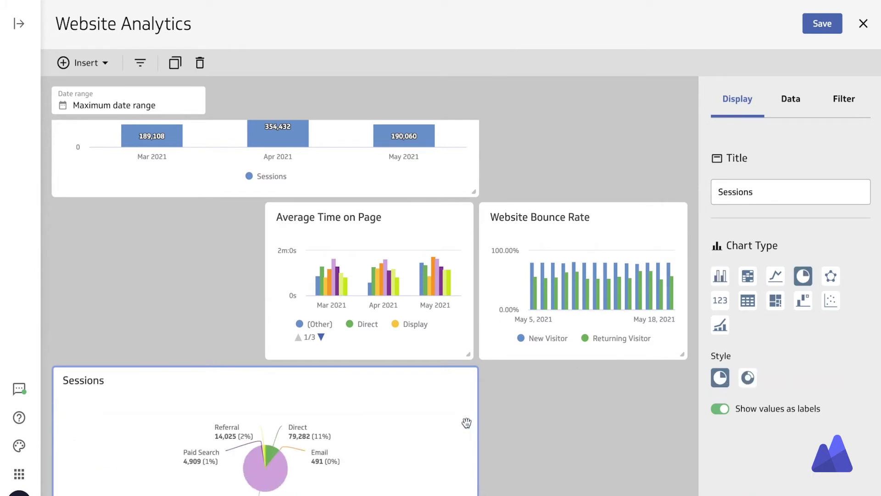
click(103, 379)
click(107, 381)
text(by Chann)
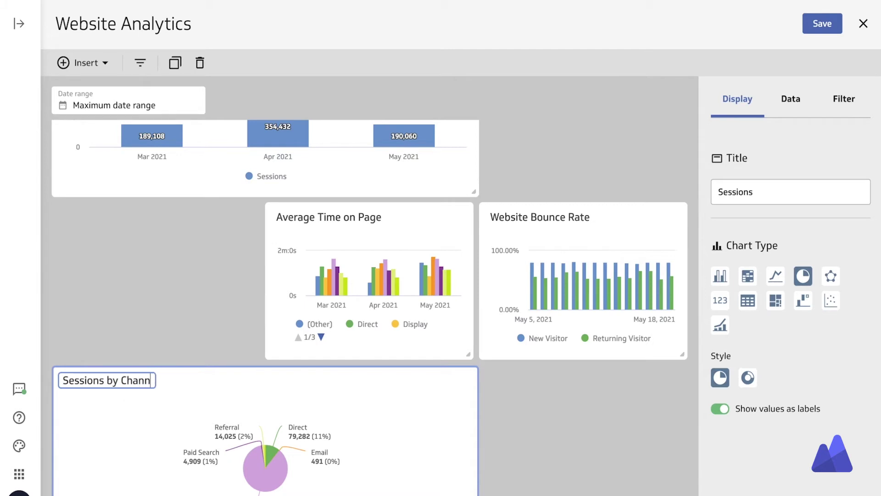
text(el)
Step: Shrink the Sessions by Channel pie chart and place it beside the Sessions chart, sized to fill the rest of the row
drag(475, 492, 229, 438)
drag(163, 324, 591, 171)
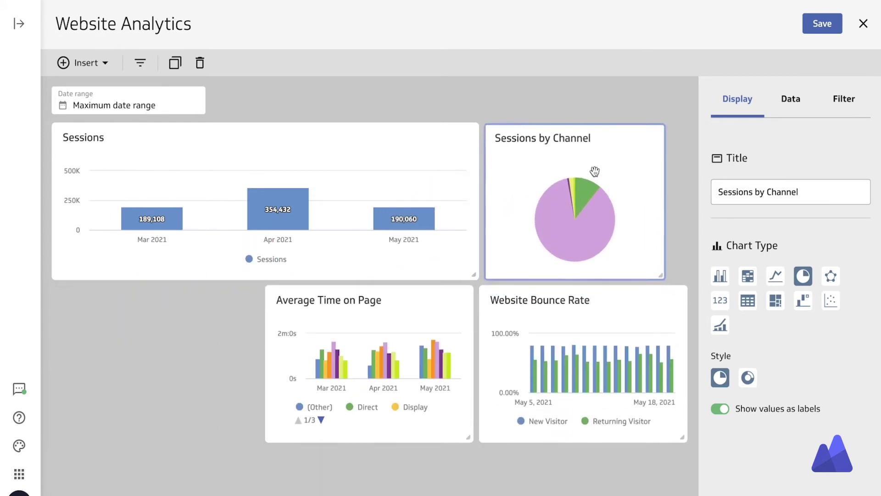
drag(661, 275, 692, 277)
click(692, 279)
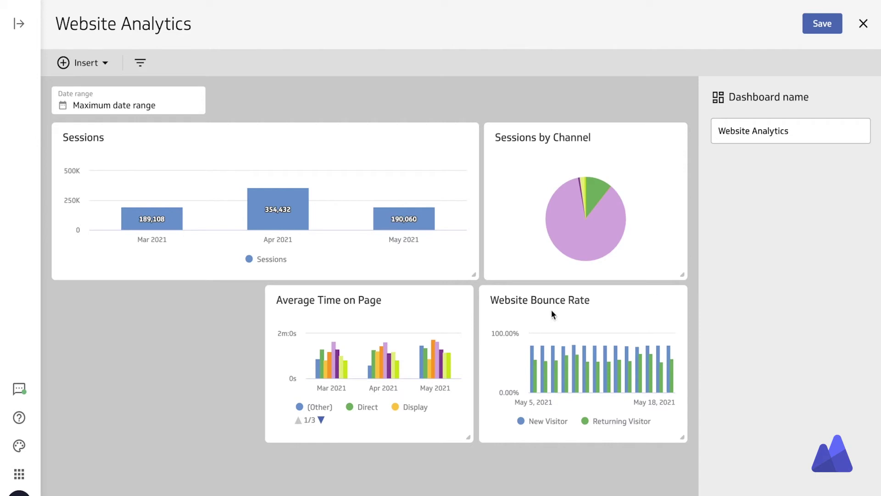
Step: Move the Average Time on Page chart directly under the Sessions chart and widen it to reach the Website Bounce Rate chart
click(420, 324)
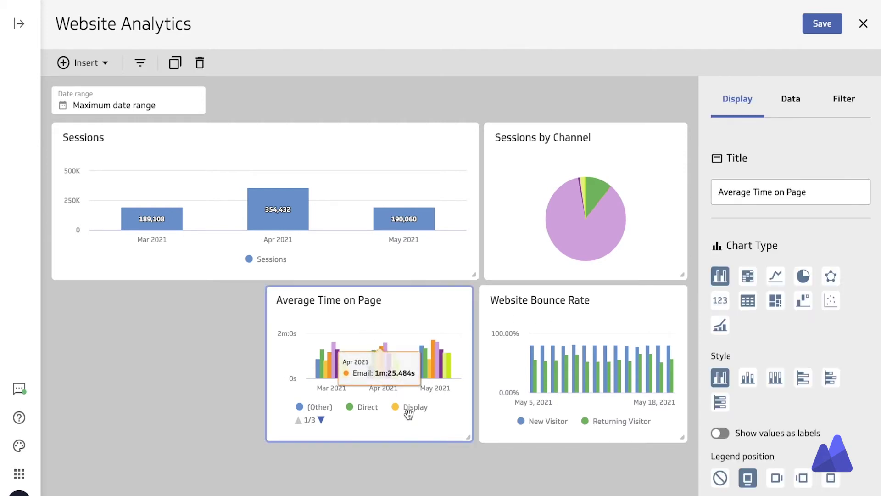
drag(450, 413, 236, 408)
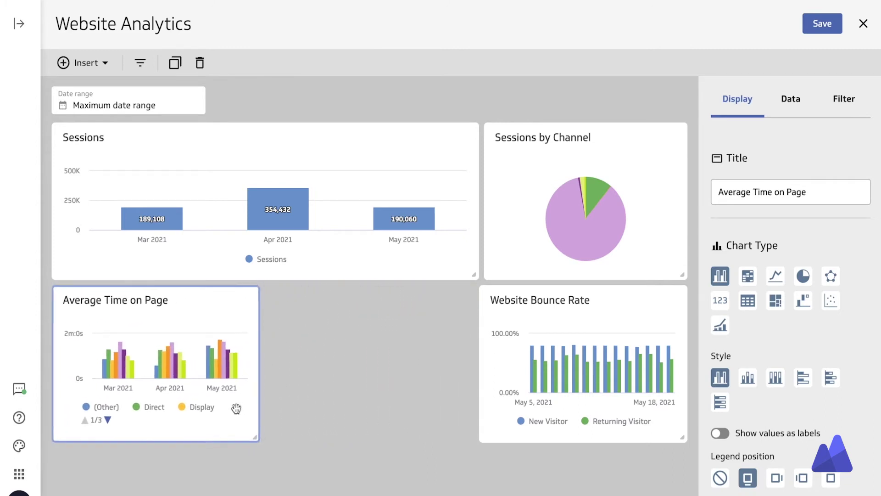
drag(254, 438, 469, 436)
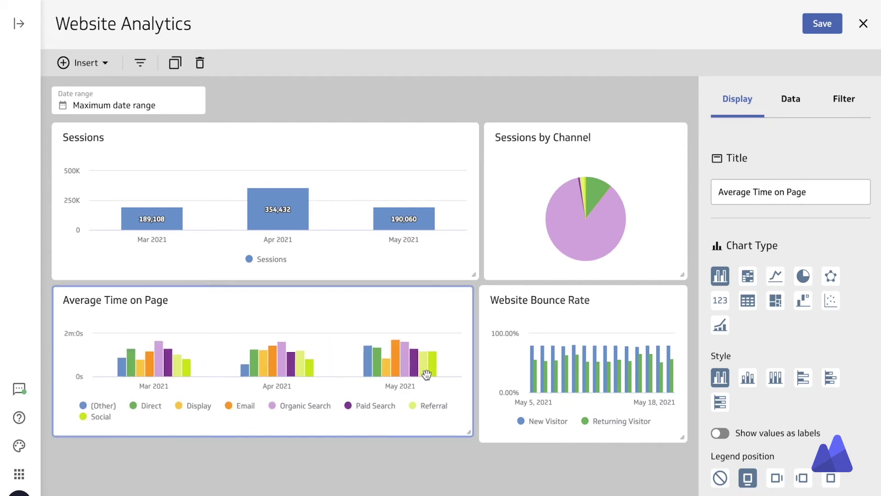
Step: Change the Average Time on Page chart to a line chart and set its segmentation to None
click(775, 274)
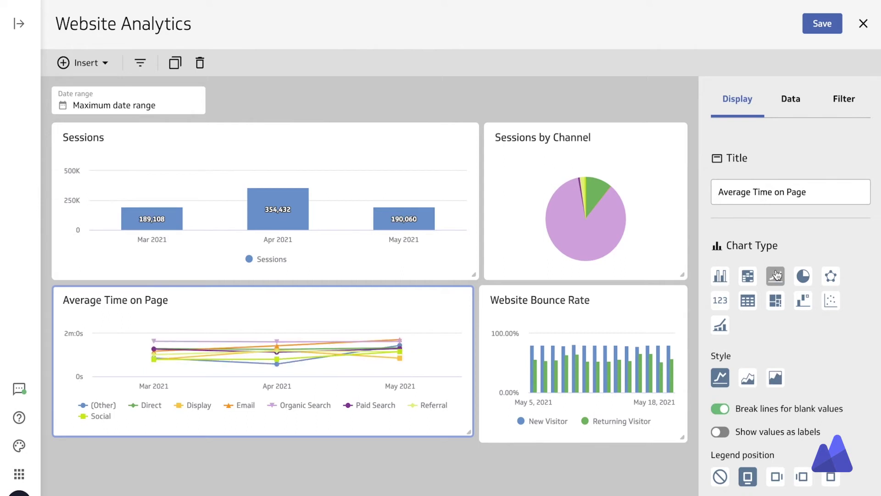
click(796, 99)
click(769, 280)
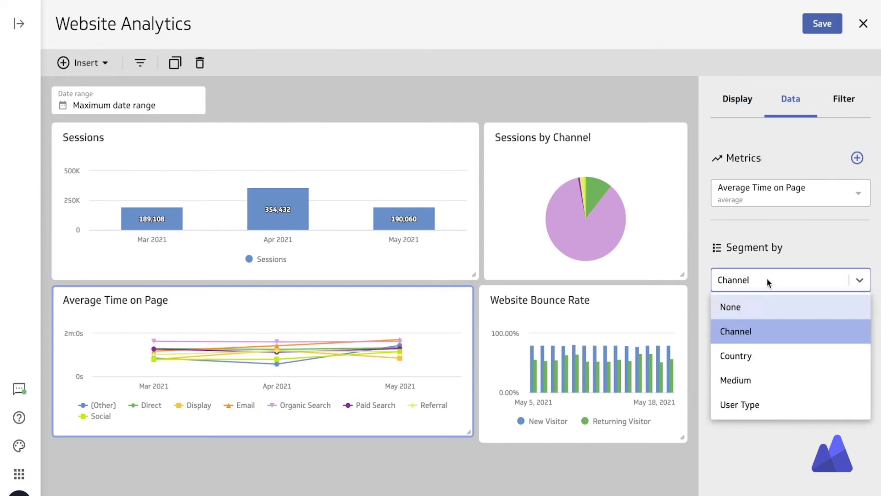
click(751, 305)
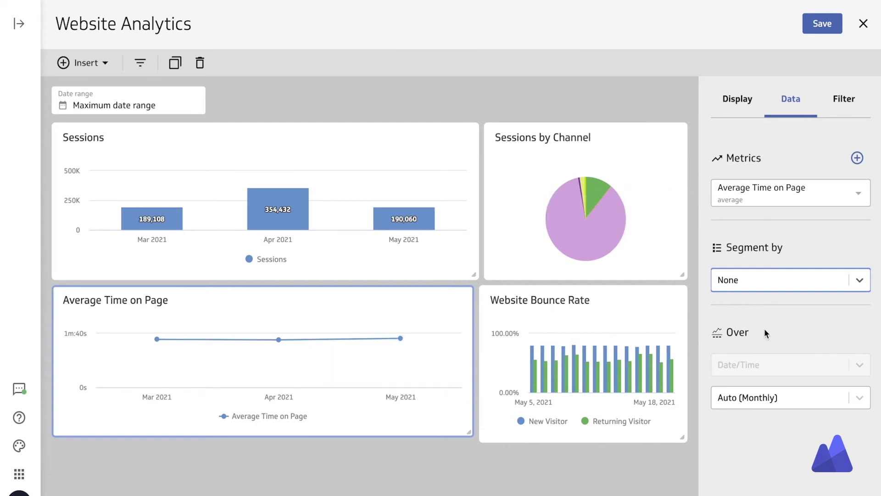
Step: Set the Average Time on Page chart's time interval to Weekly
mouse_move(158, 393)
click(763, 397)
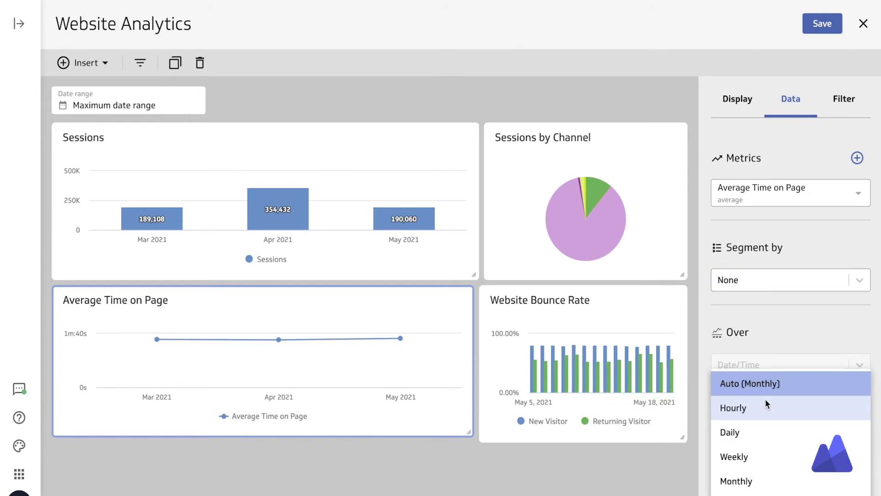
click(746, 457)
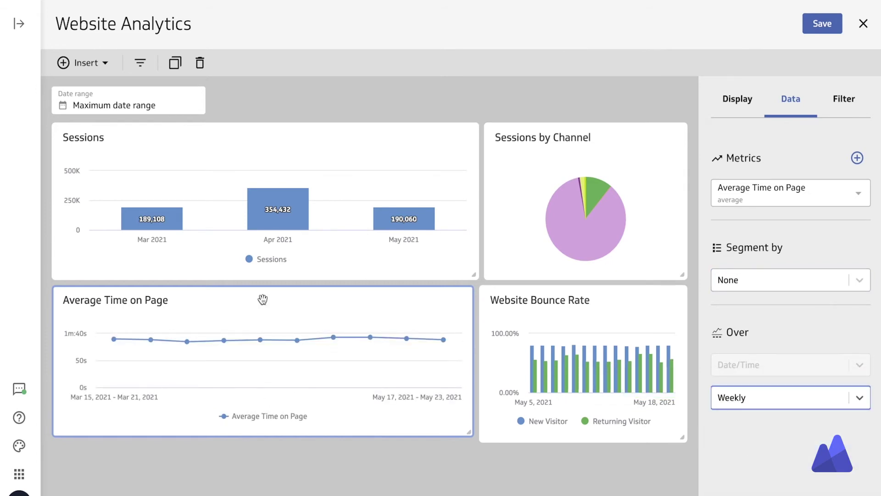
Step: Show the Average Time on Page chart's values as labels and enlarge it to match the Sessions chart's width
click(729, 109)
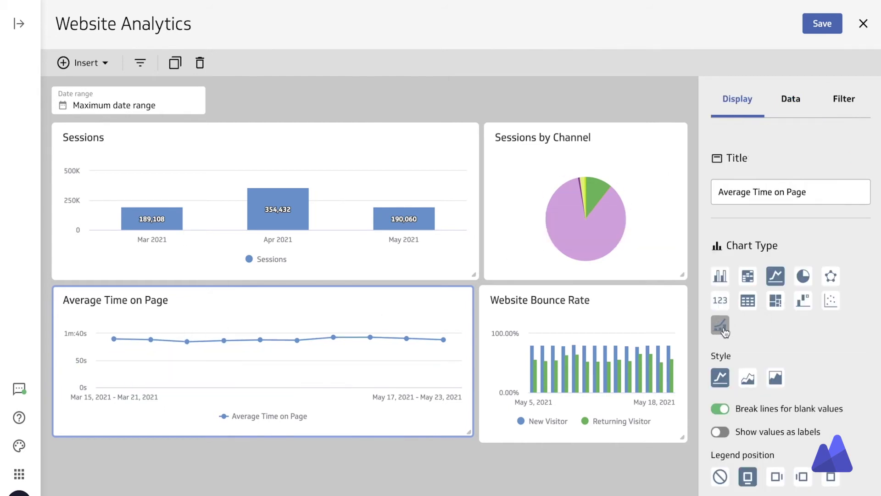
click(720, 433)
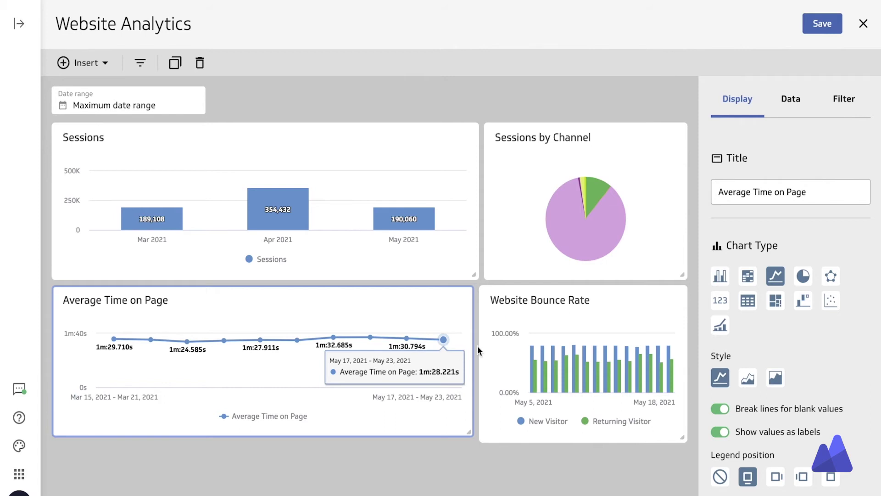
drag(468, 431, 475, 443)
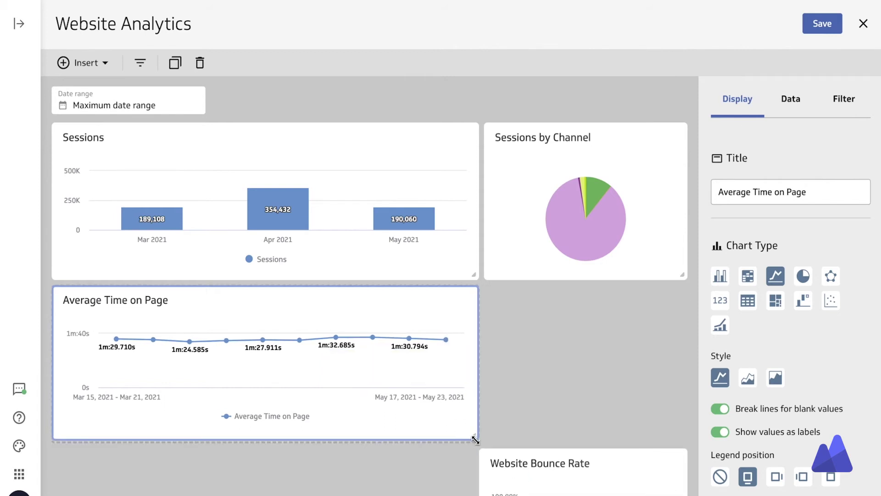
scroll(663, 477, down, 2)
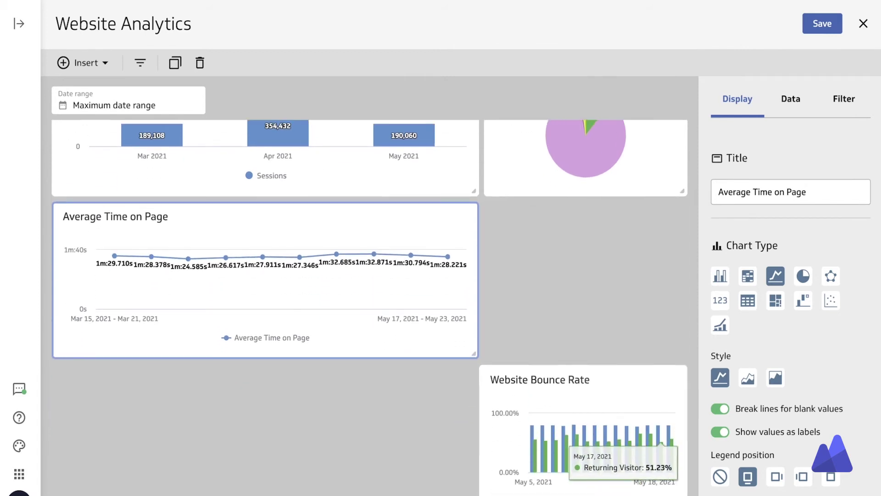
Step: Move the Website Bounce Rate chart directly under Sessions by Channel and enlarge it to match the Average Time on Page chart's height
click(663, 477)
scroll(662, 477, up, 1)
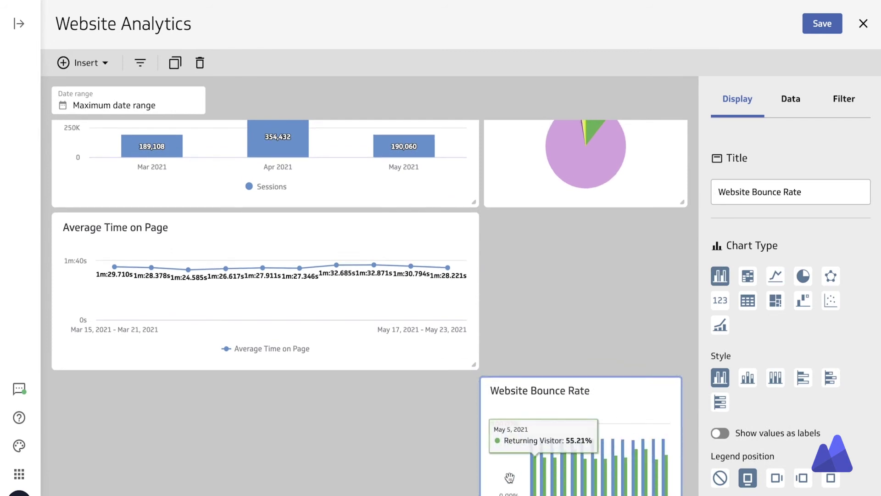
drag(508, 476, 554, 471)
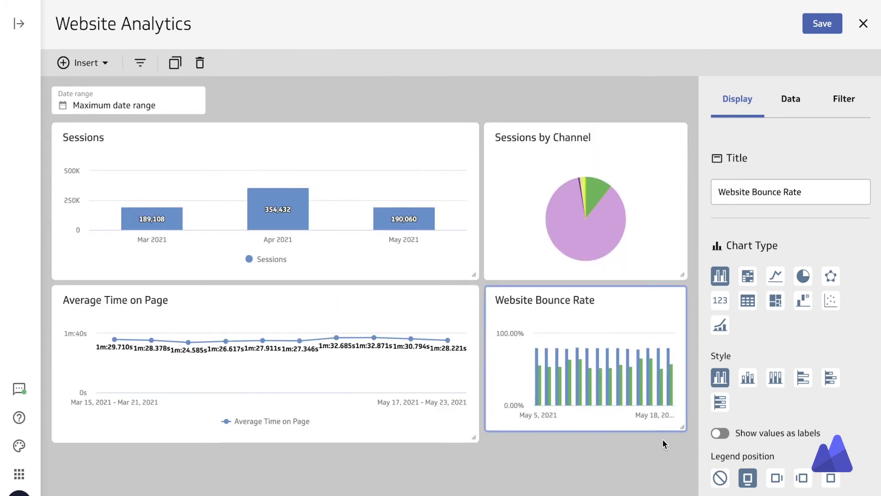
drag(686, 426, 687, 436)
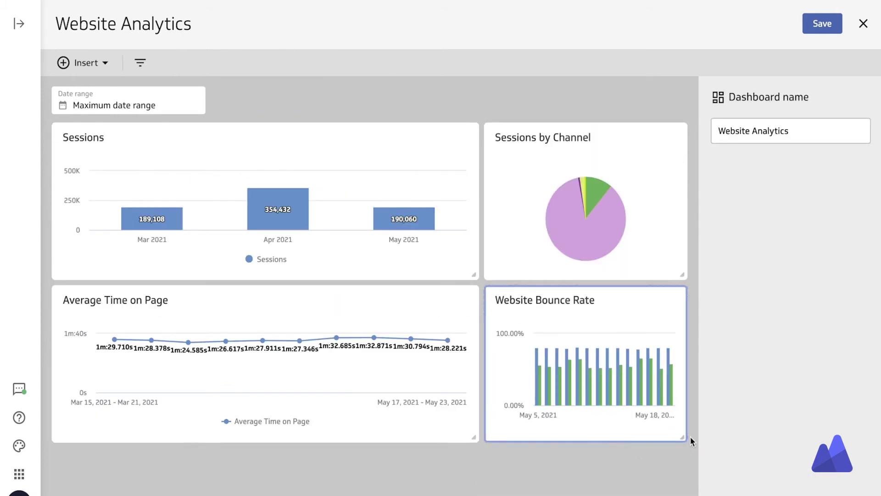
Step: Change the Website Bounce Rate chart to a single-number display and save the dashboard, collapsing the navigation sidebar
click(613, 329)
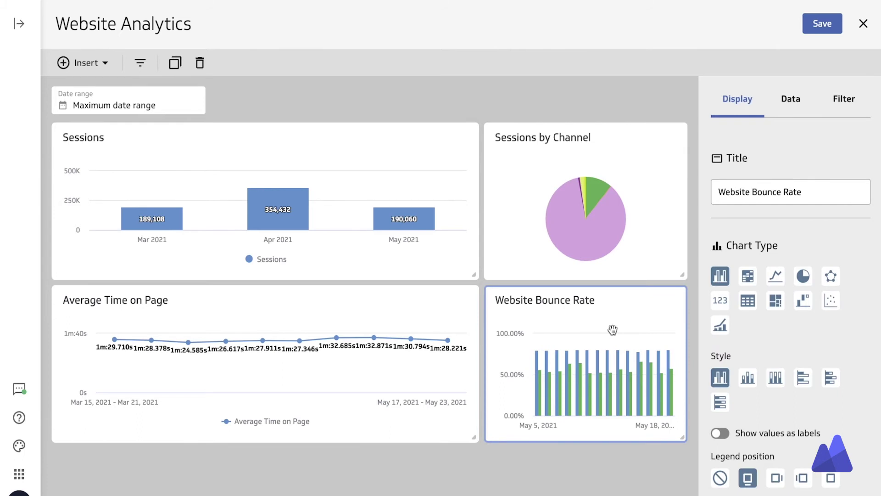
click(720, 301)
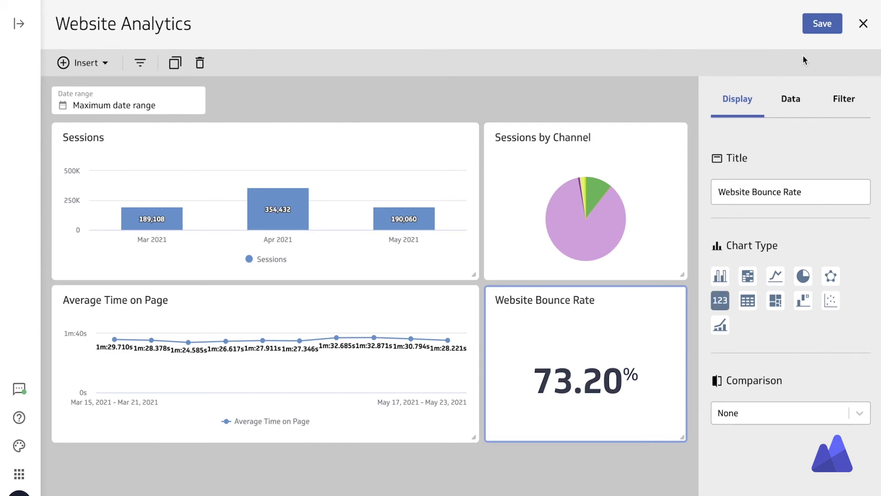
click(821, 32)
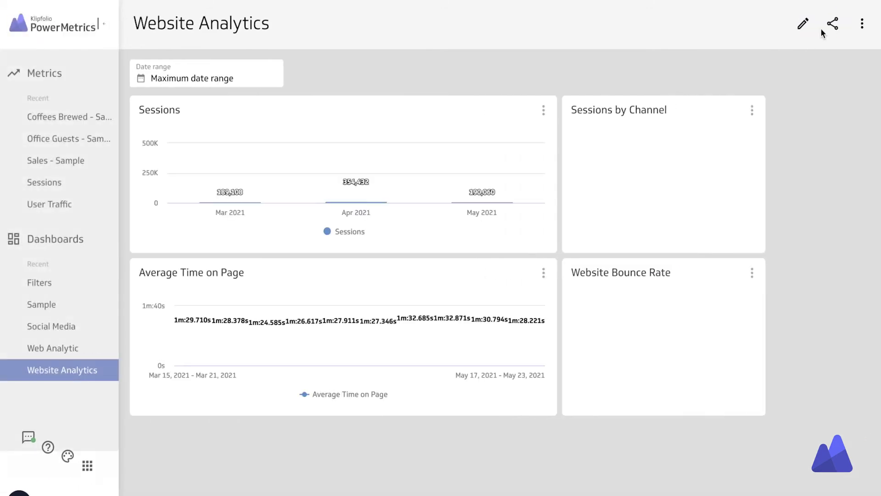
click(142, 24)
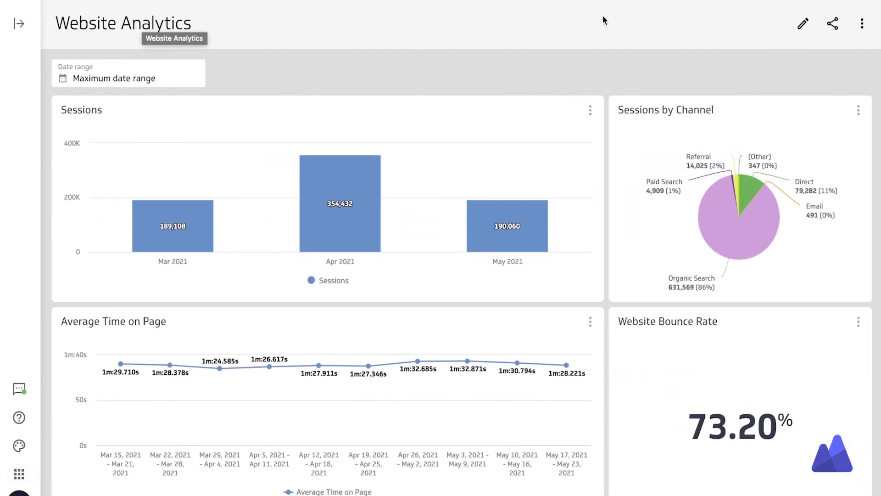
Step: Reopen the dashboard for editing and insert the image Klipfolio logo.png, placed above the Sessions chart and enlarged to about half its width
click(802, 30)
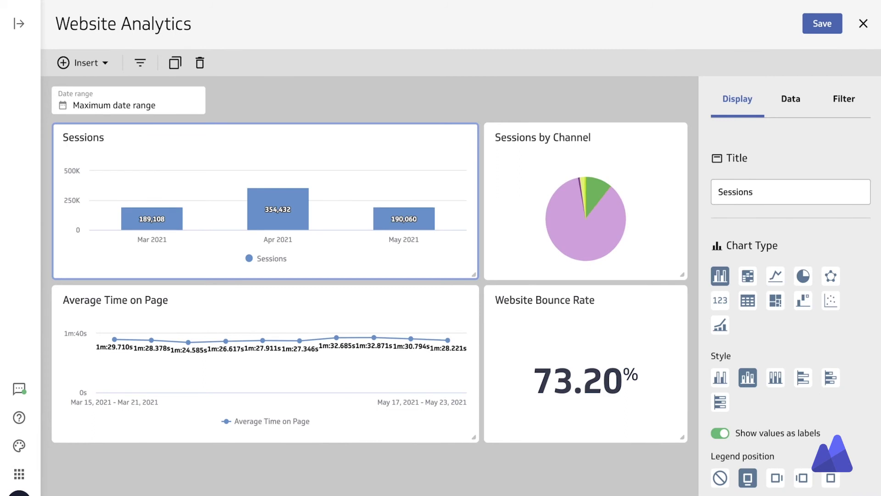
click(101, 71)
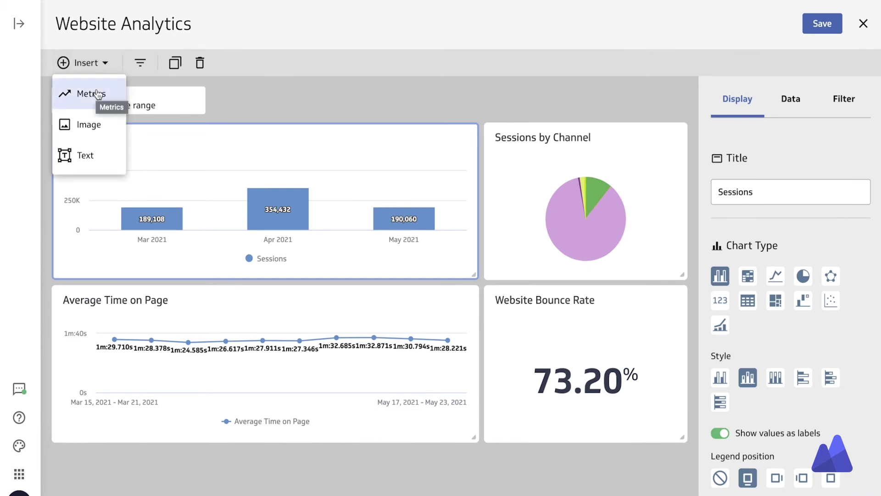
click(93, 125)
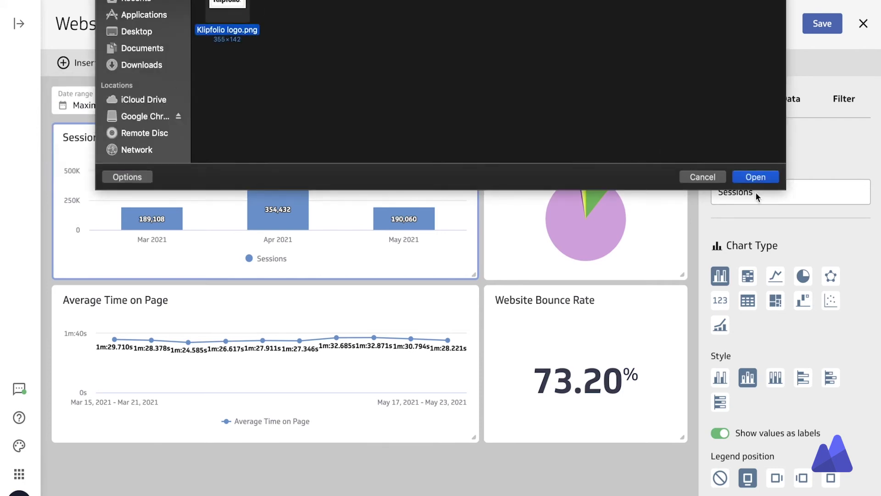
click(755, 177)
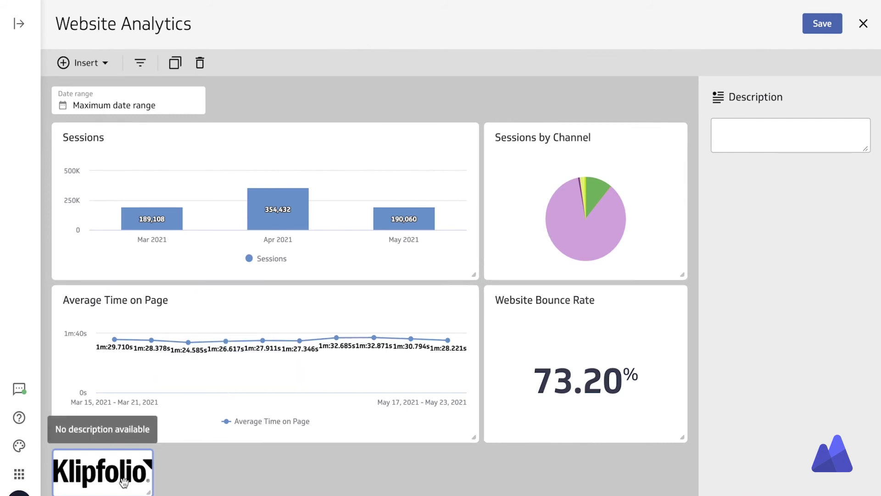
drag(124, 481, 254, 181)
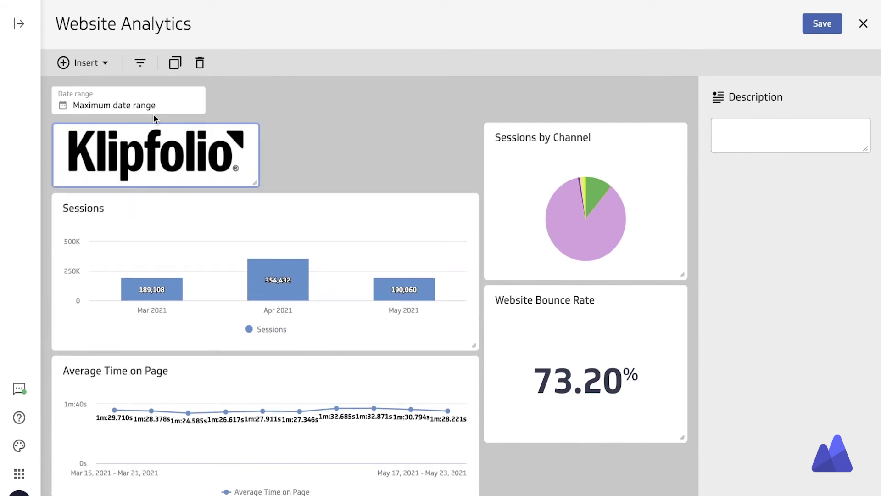
Step: Insert a text box beside the Klipfolio logo and widen it to reach the outer edge of the Sessions by Channel chart
click(91, 64)
click(82, 153)
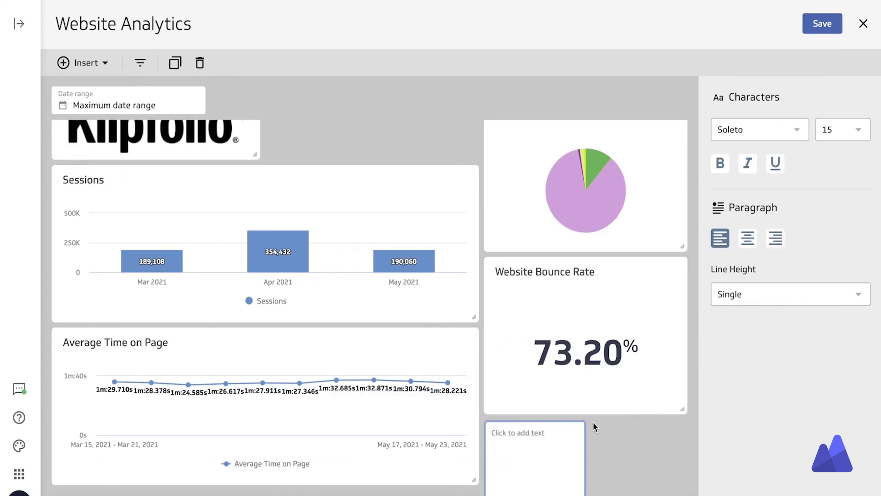
drag(541, 452, 322, 177)
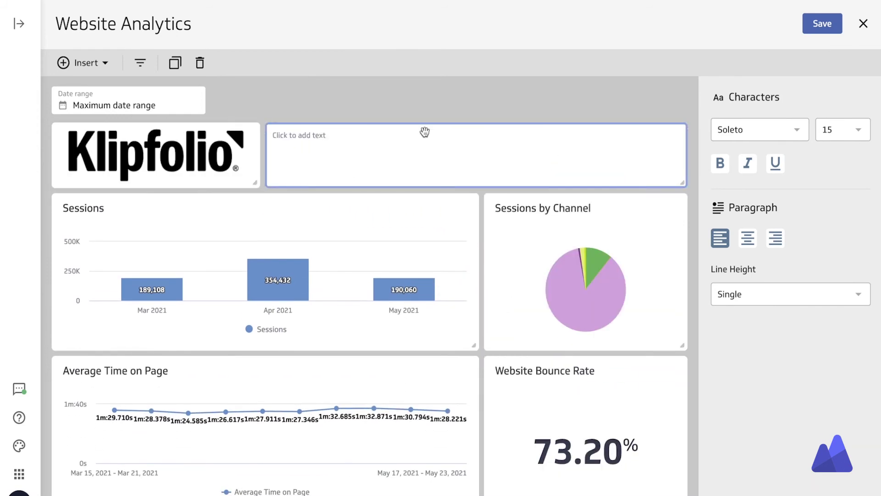
Step: Enter "Website Analytics Data - Overview of Sessions, Average Time on Page and Bounce Rate" in the text box at font size 25
click(315, 137)
text(Website Analytics Data - Overview of Sessions, Average Time on Page and Bounce Rate)
triple_click(316, 137)
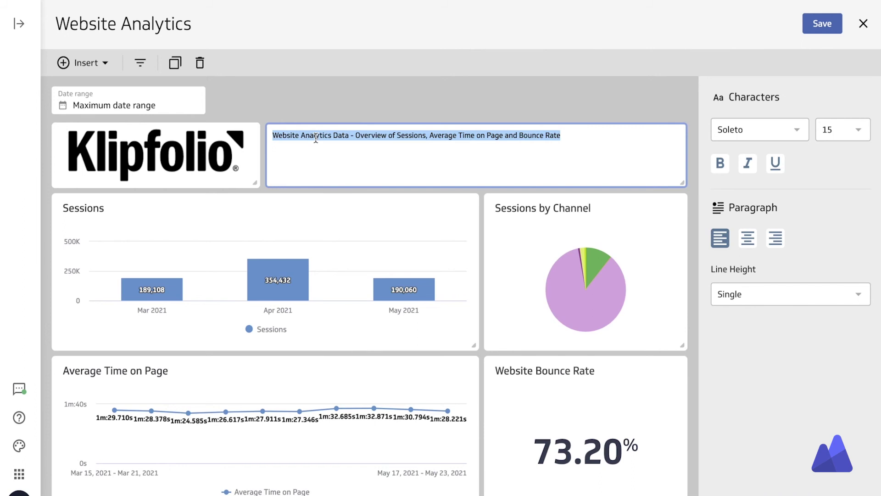
click(829, 138)
click(816, 318)
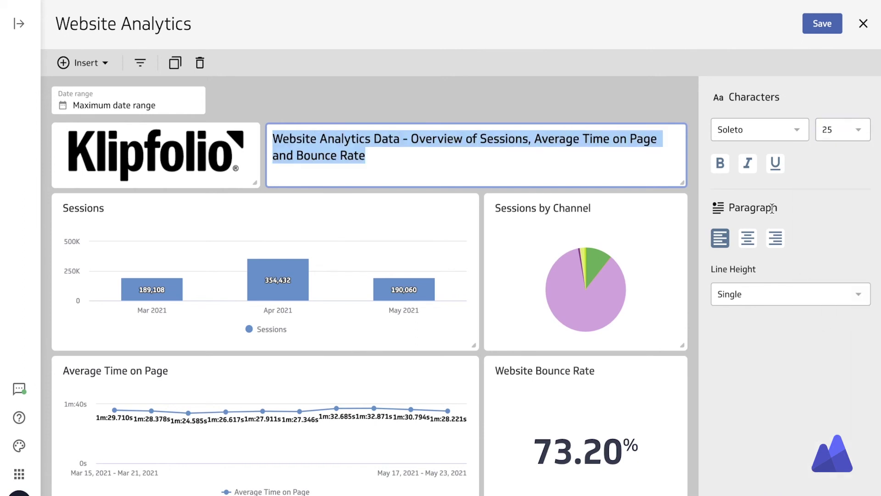
Step: Save the dashboard and review its finished layout from the header row down to the lower charts
click(820, 31)
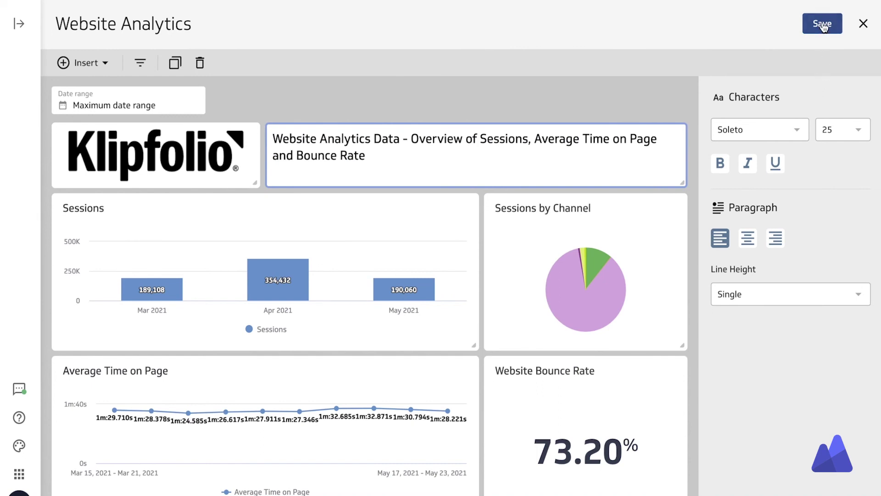
click(822, 25)
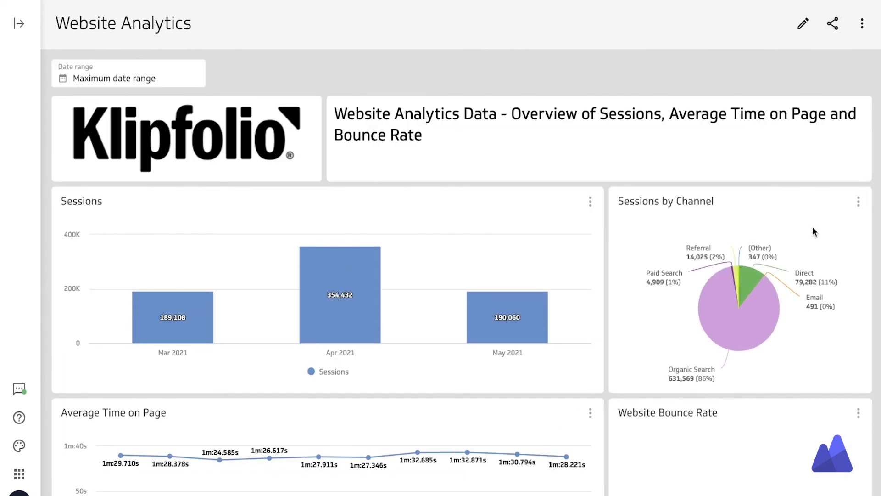
scroll(812, 232, down, 1)
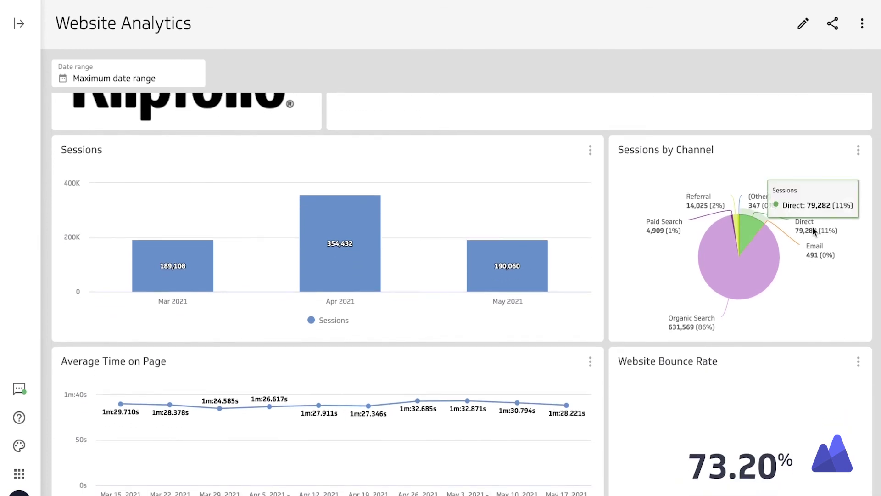
scroll(812, 227, down, 1)
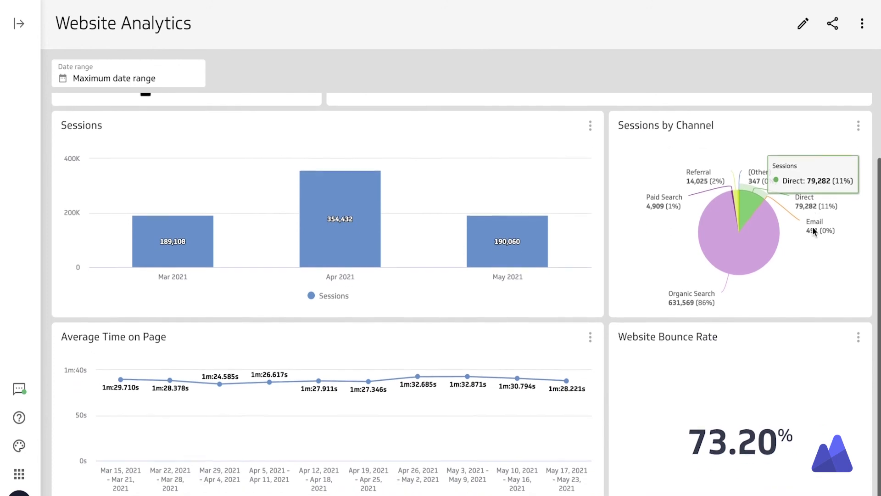
scroll(812, 227, up, 2)
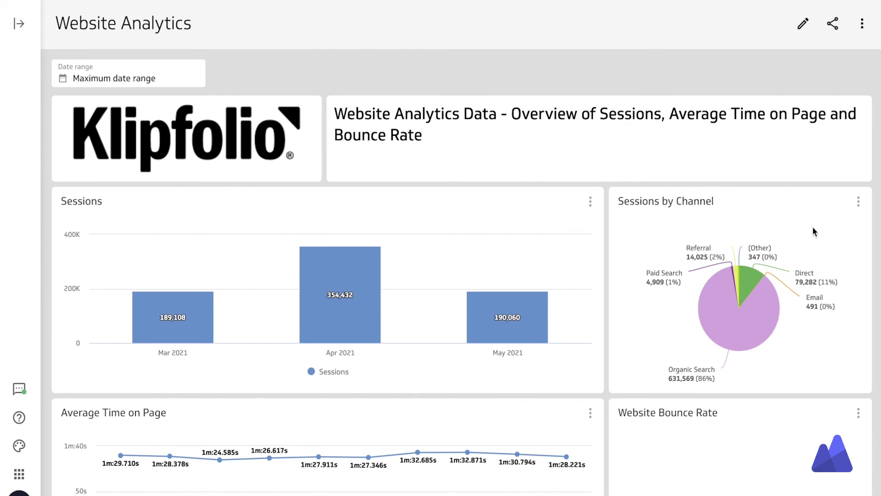
scroll(812, 227, down, 1)
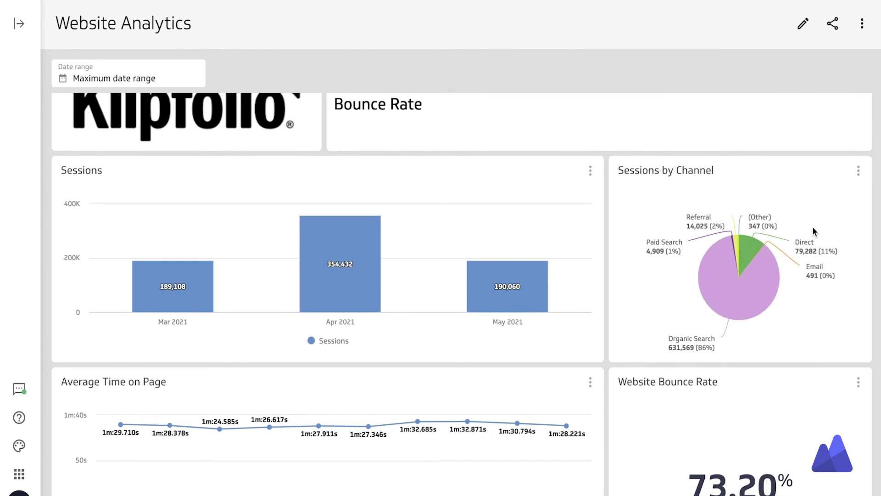
scroll(812, 226, up, 1)
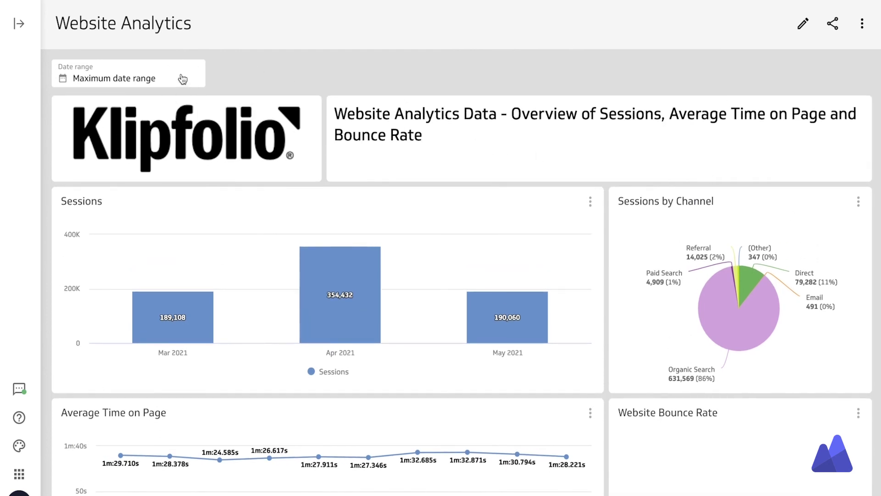